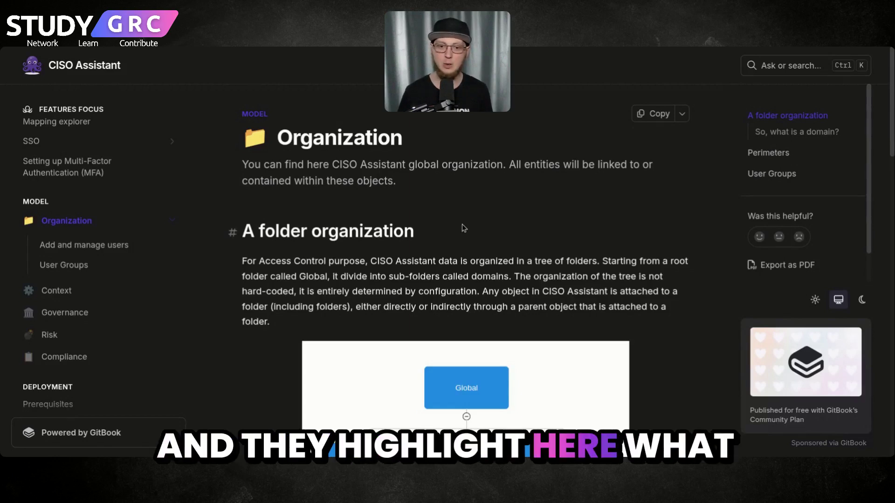
Scroll the Organization documentation page down to the 'So, what is a domain?' section and diagram
{"action": "scroll", "coordinate": [464, 228], "scroll_direction": "down", "scroll_amount": 5}
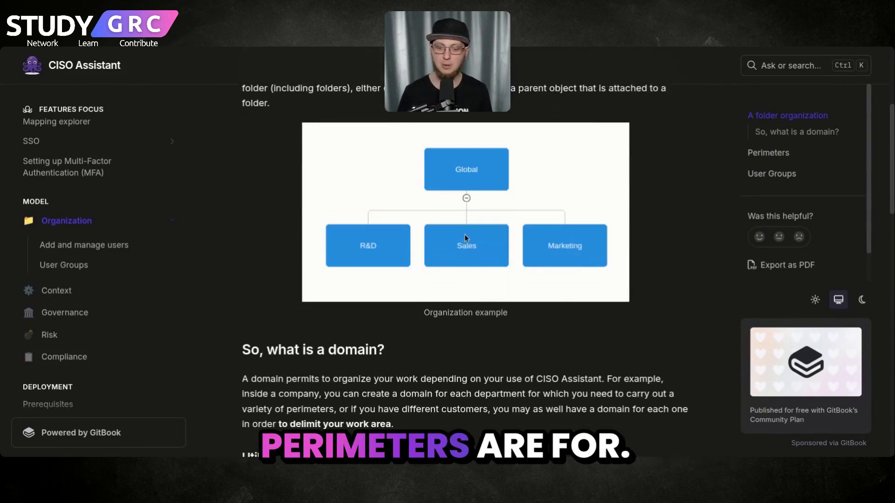
{"action": "scroll", "coordinate": [465, 238], "scroll_direction": "down", "scroll_amount": 1}
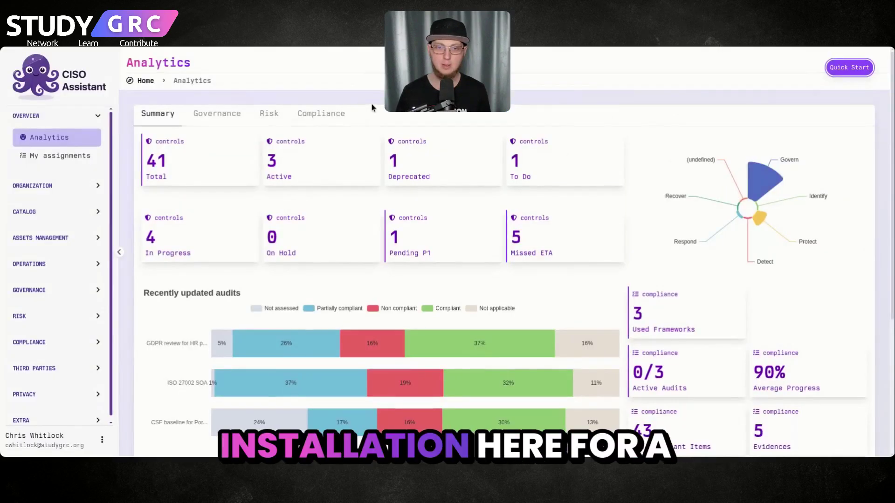
Go to the Domains list under Organization in the sidebar
{"action": "left_click", "coordinate": [81, 185]}
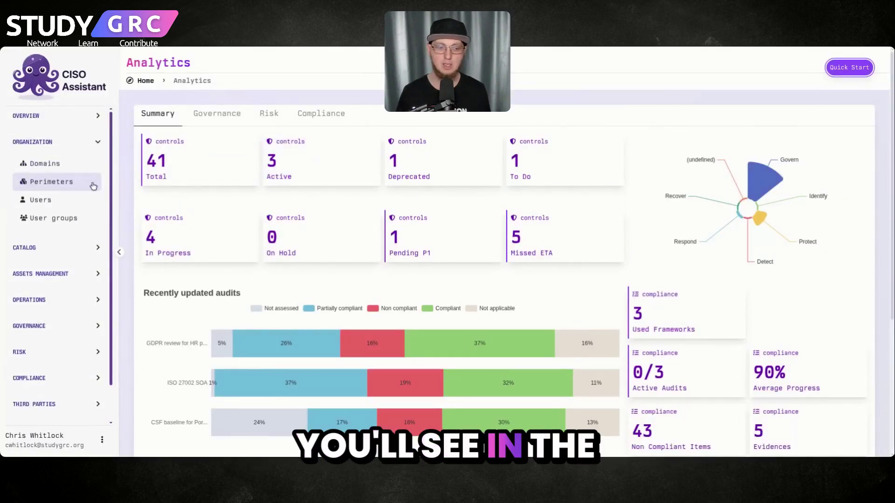
{"action": "left_click", "coordinate": [65, 164]}
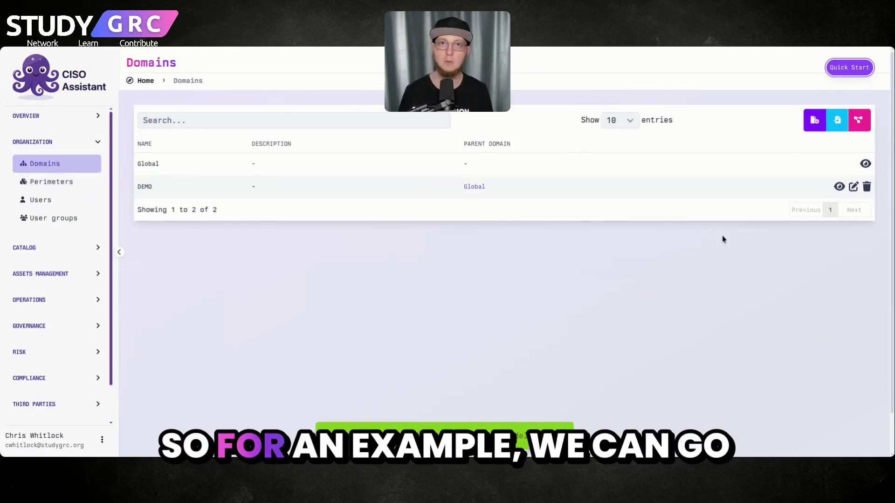
Create a new domain named 'Sales' under Global
{"action": "left_click", "coordinate": [815, 120]}
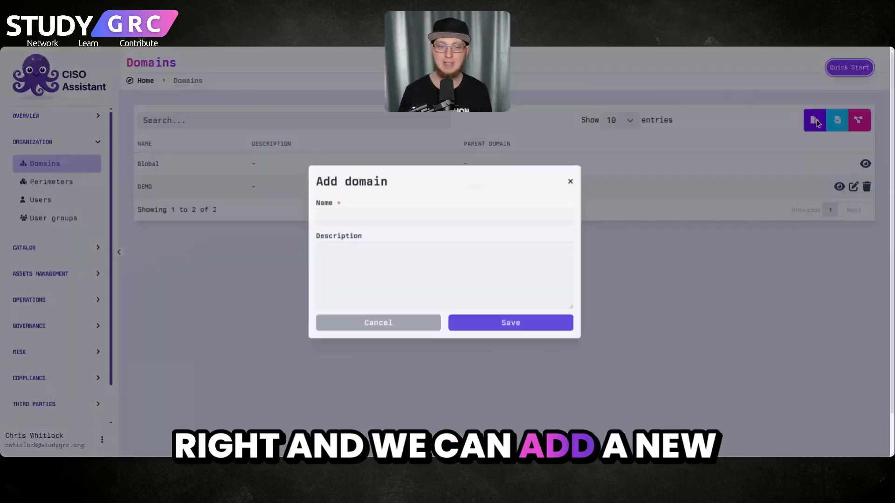
{"action": "left_click", "coordinate": [484, 216]}
{"action": "type", "text": "Sales"}
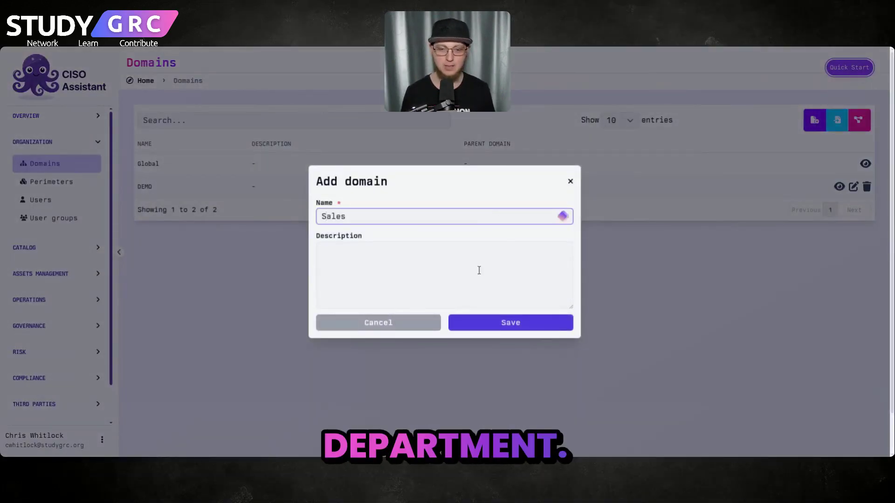
{"action": "key", "text": "Return"}
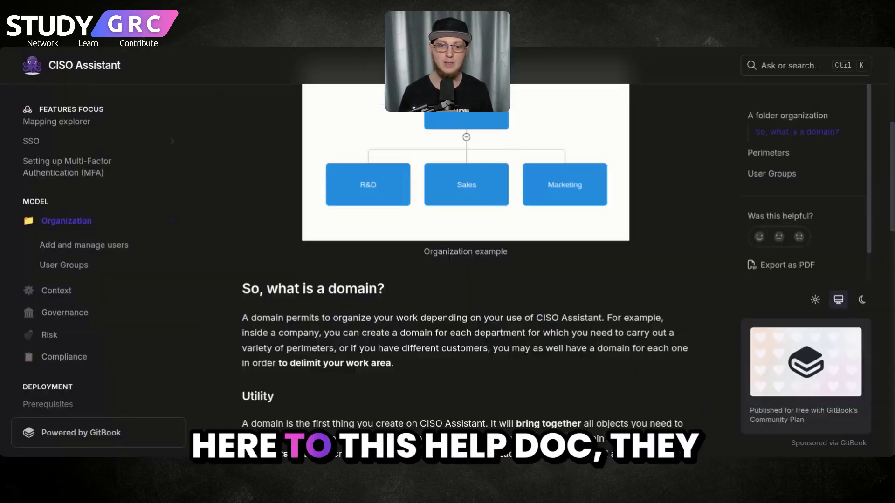
{"action": "scroll", "coordinate": [472, 221], "scroll_direction": "down", "scroll_amount": 2}
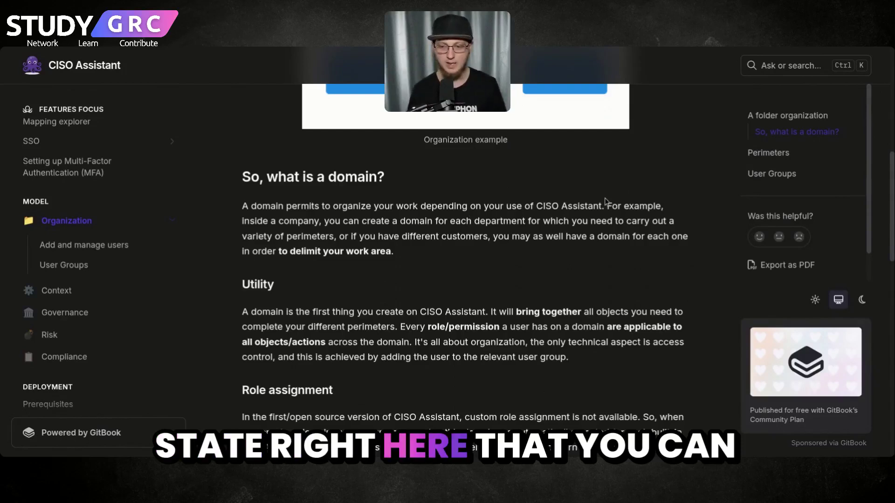
{"action": "left_click_drag", "start_coordinate": [455, 221], "coordinate": [528, 221]}
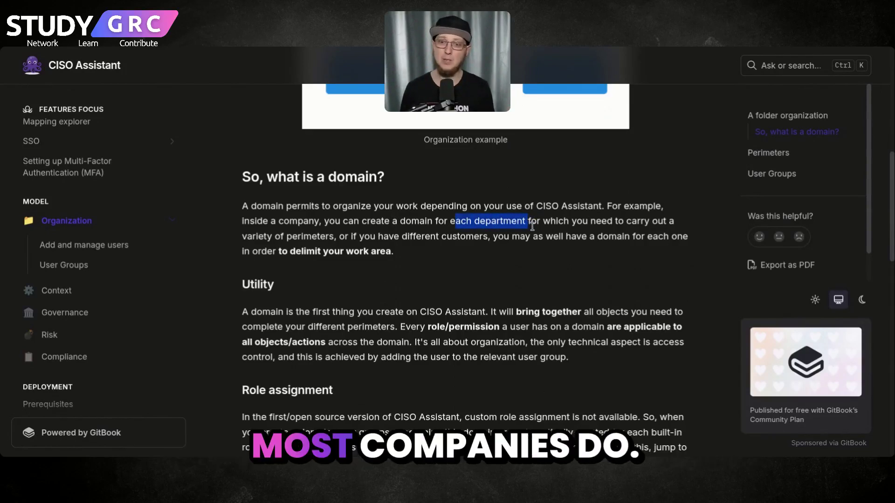
{"action": "left_click", "coordinate": [529, 221]}
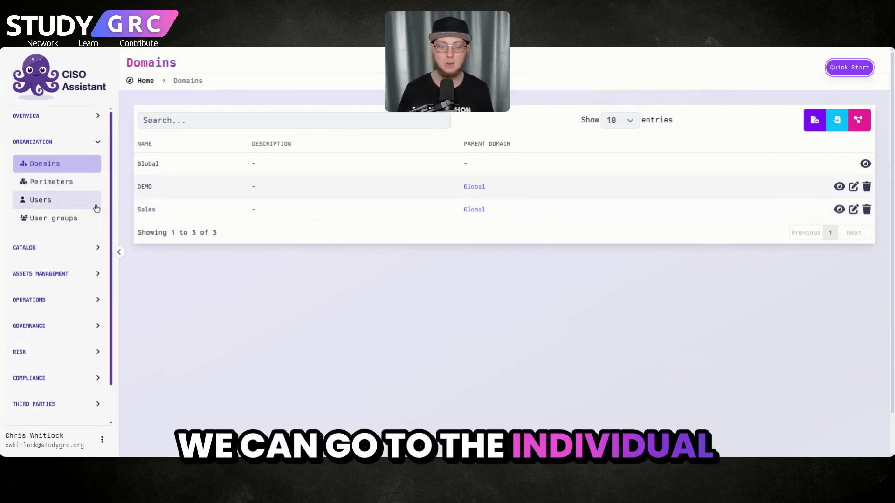
Scroll the sidebar and expand the Third Parties section
{"action": "scroll", "coordinate": [87, 305], "scroll_direction": "down", "scroll_amount": 1}
{"action": "scroll", "coordinate": [87, 289], "scroll_direction": "up", "scroll_amount": 1}
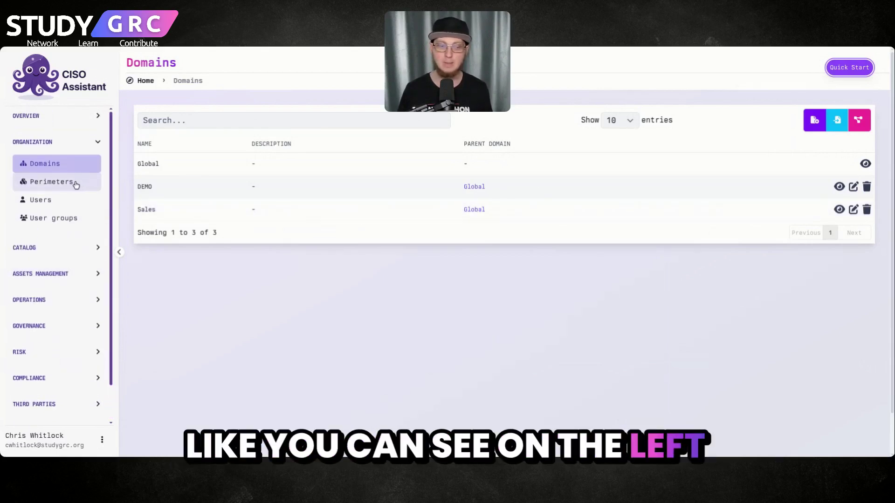
{"action": "scroll", "coordinate": [86, 376], "scroll_direction": "down", "scroll_amount": 1}
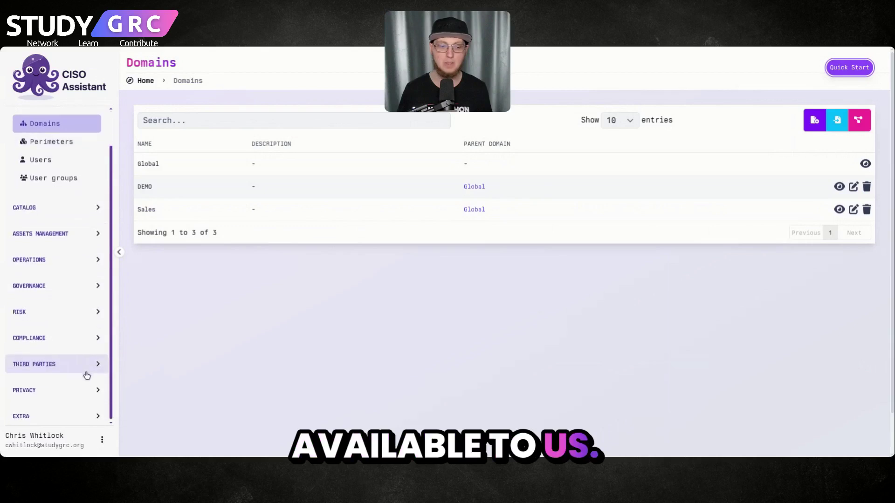
{"action": "left_click", "coordinate": [88, 369]}
{"action": "scroll", "coordinate": [91, 334], "scroll_direction": "down", "scroll_amount": 2}
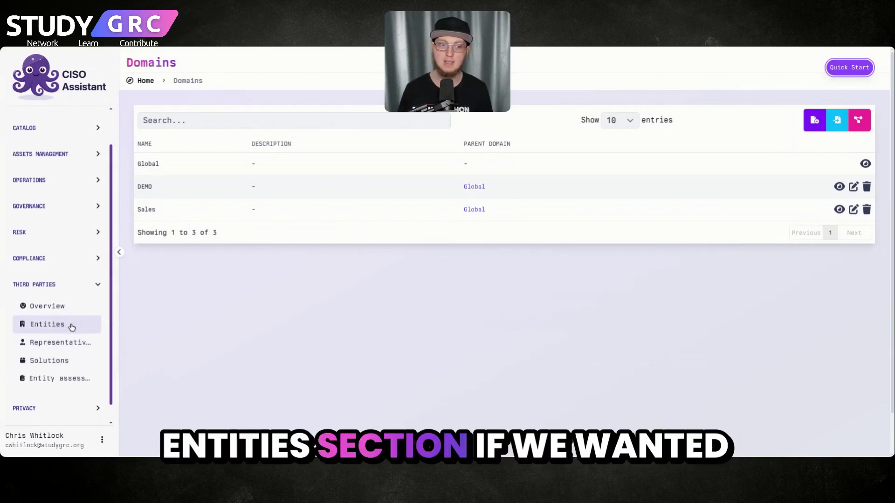
{"action": "scroll", "coordinate": [74, 317], "scroll_direction": "up", "scroll_amount": 1}
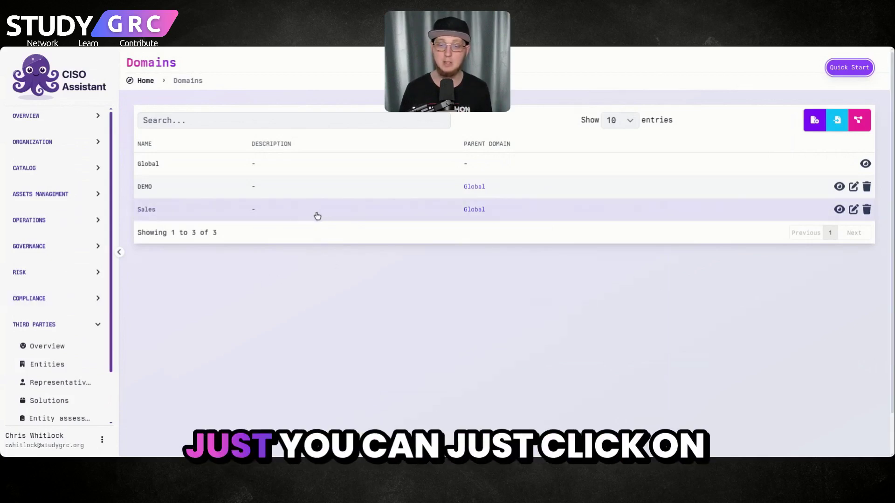
Open the Sales domain's details and review its entities, assets and perimeters tabs
{"action": "left_click", "coordinate": [194, 216]}
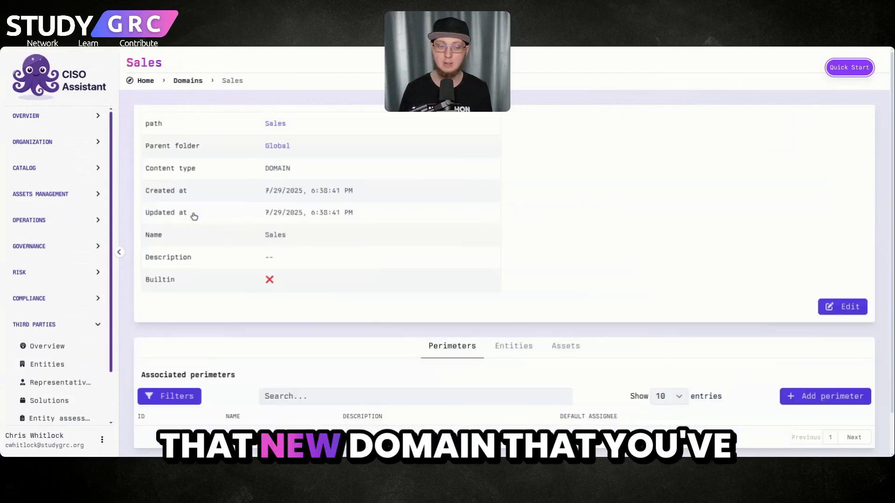
{"action": "scroll", "coordinate": [219, 220], "scroll_direction": "down", "scroll_amount": 1}
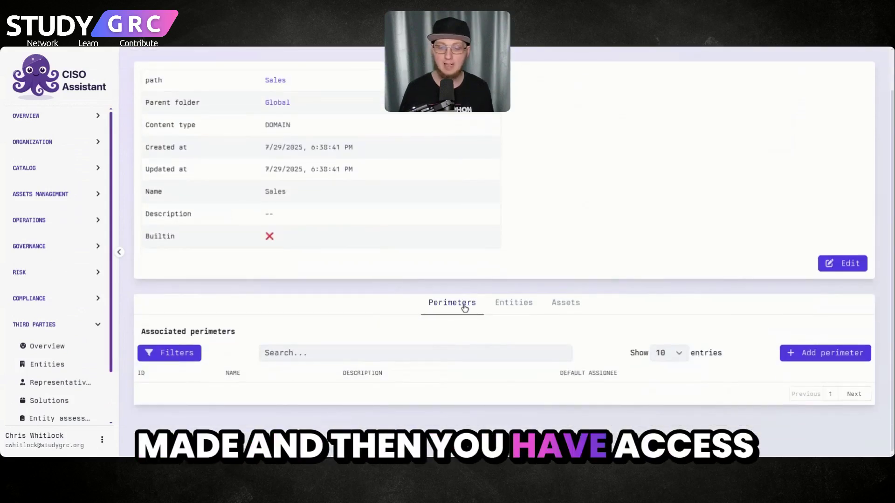
{"action": "left_click", "coordinate": [515, 309]}
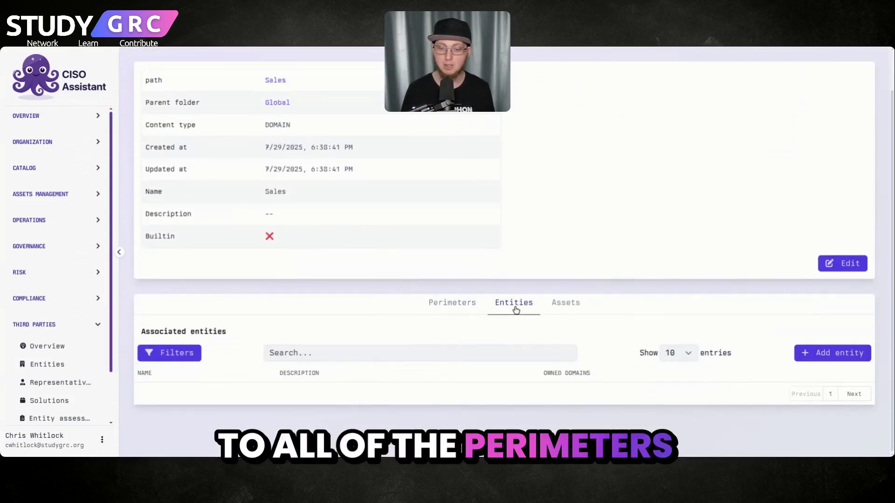
{"action": "left_click", "coordinate": [558, 306]}
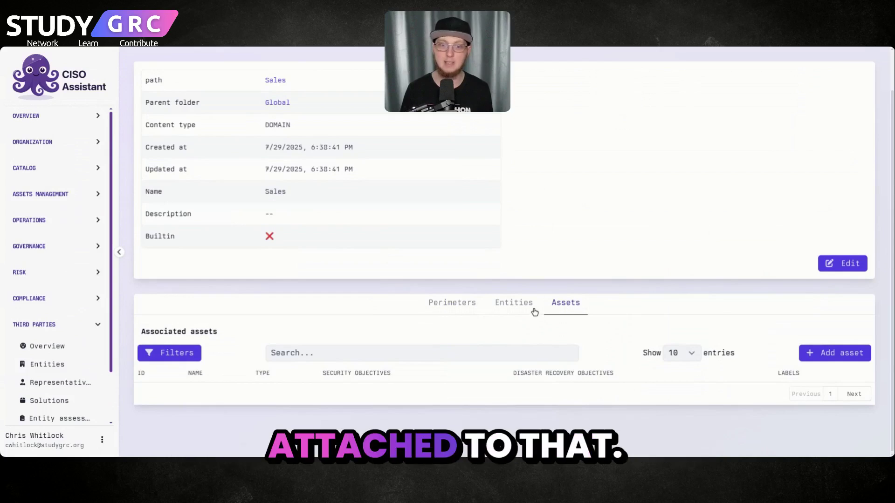
{"action": "left_click", "coordinate": [464, 311]}
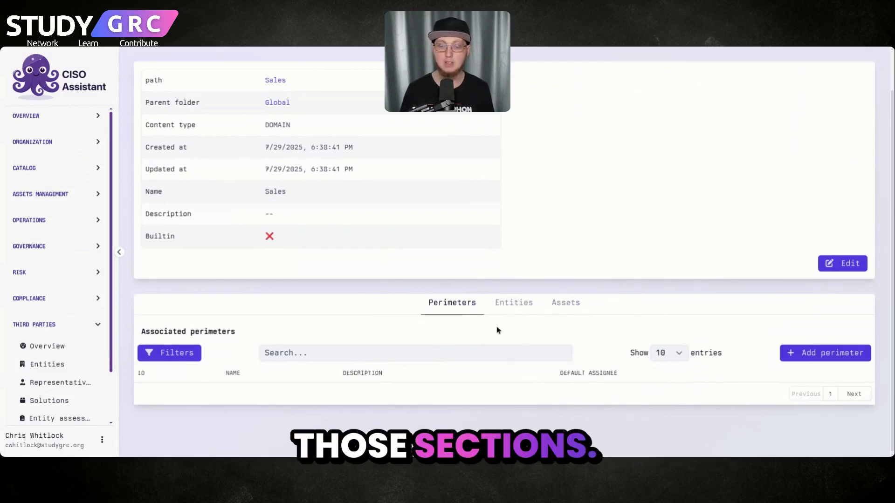
{"action": "scroll", "coordinate": [457, 307], "scroll_direction": "up", "scroll_amount": 1}
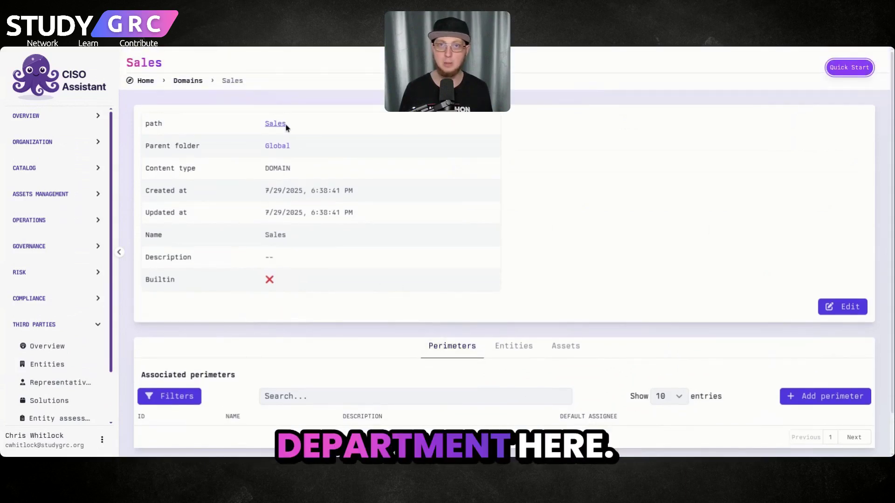
{"action": "scroll", "coordinate": [810, 369], "scroll_direction": "down", "scroll_amount": 1}
Start a new perimeter named 'Online Sales' with description 'eBay, Amazon'
{"action": "left_click", "coordinate": [810, 357]}
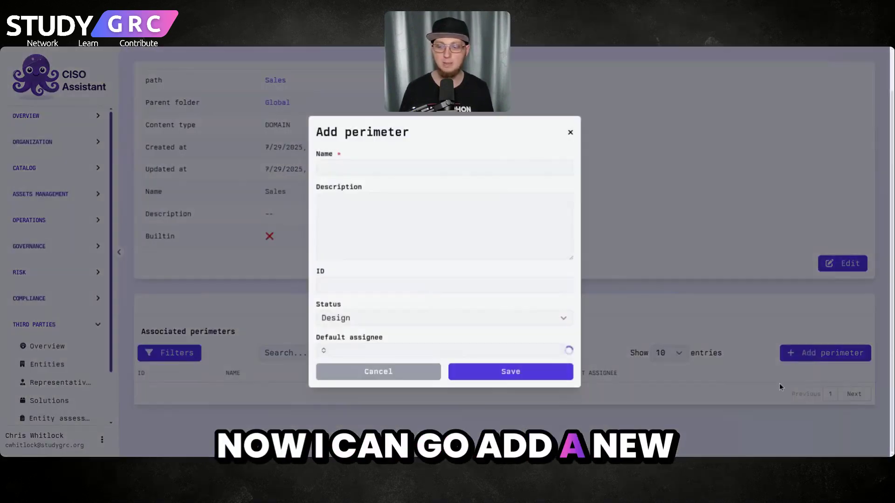
{"action": "left_click", "coordinate": [401, 167]}
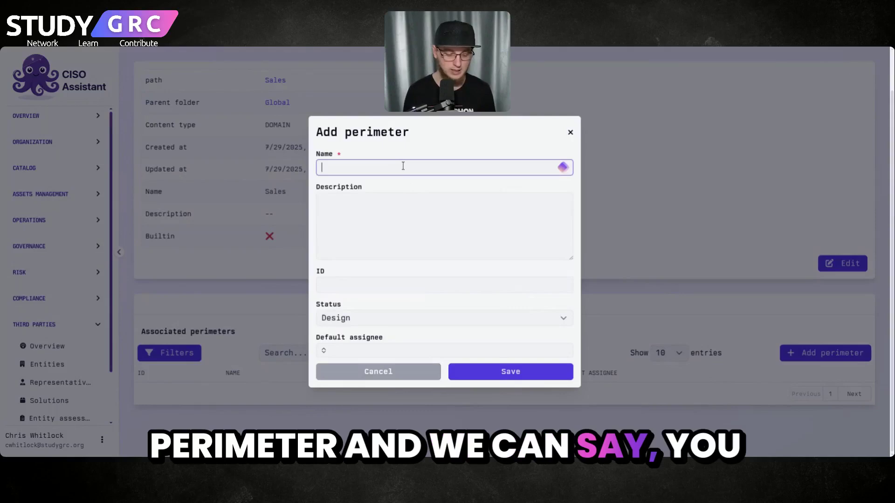
{"action": "type", "text": "Online Sales"}
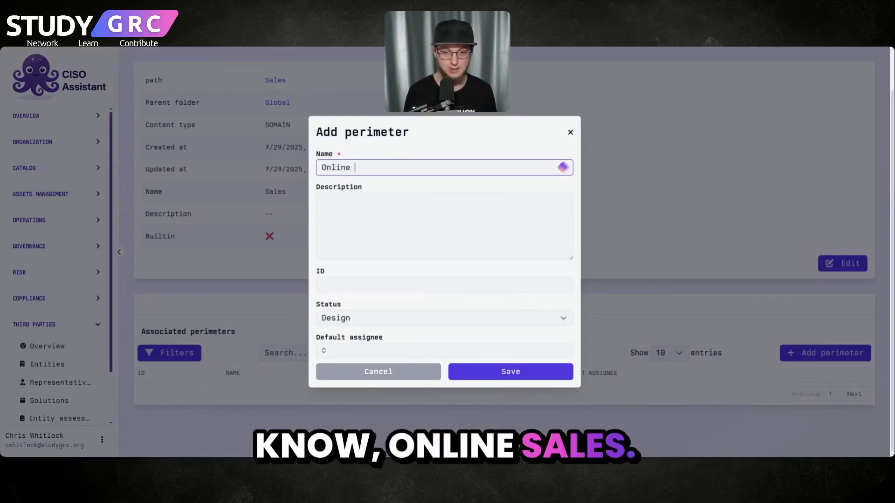
{"action": "left_click", "coordinate": [410, 216]}
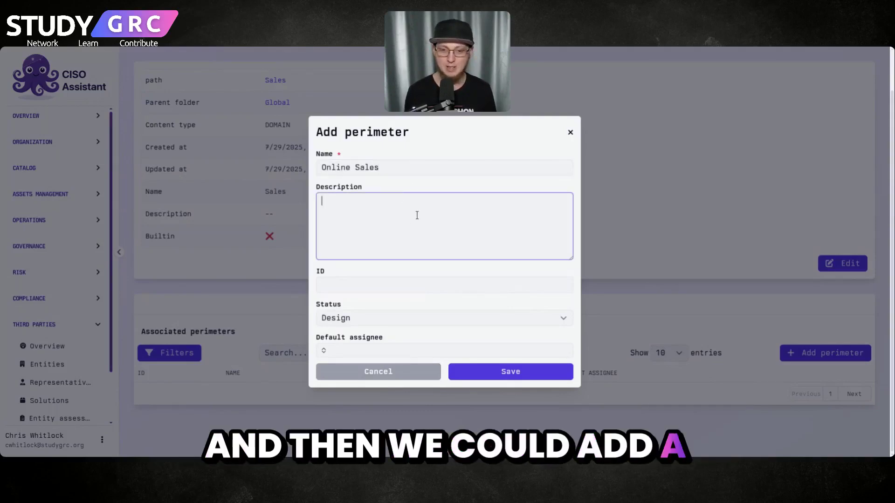
{"action": "type", "text": "eBay, Amazon"}
Set the perimeter status to Production, leave no default assignee, and save it
{"action": "left_click", "coordinate": [399, 317]}
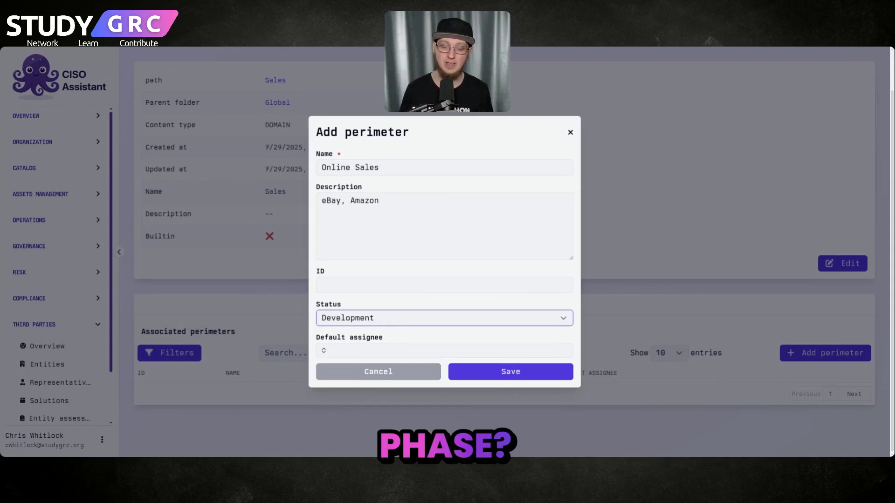
{"action": "left_click", "coordinate": [382, 308]}
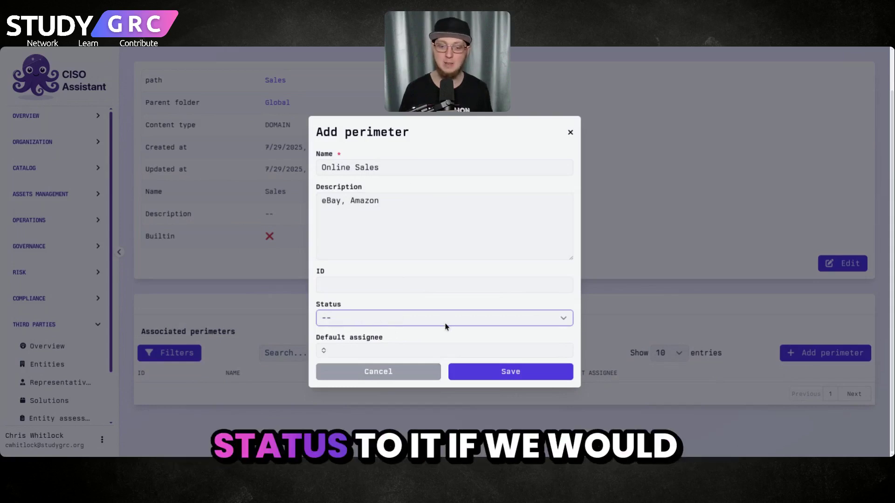
{"action": "left_click", "coordinate": [426, 369]}
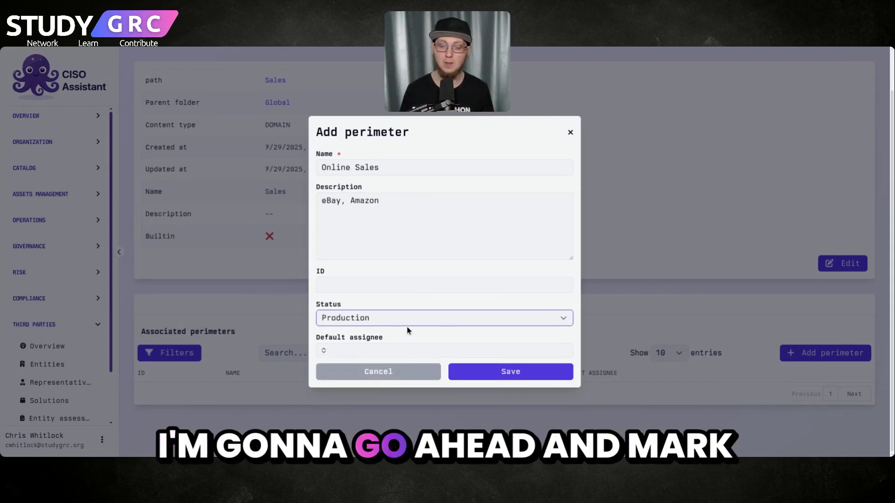
{"action": "left_click", "coordinate": [411, 349]}
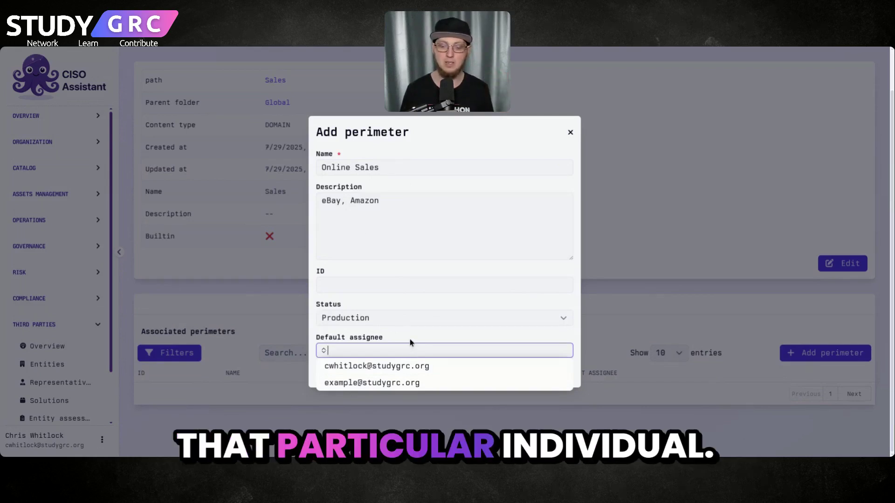
{"action": "left_click", "coordinate": [409, 340]}
{"action": "left_click", "coordinate": [492, 371]}
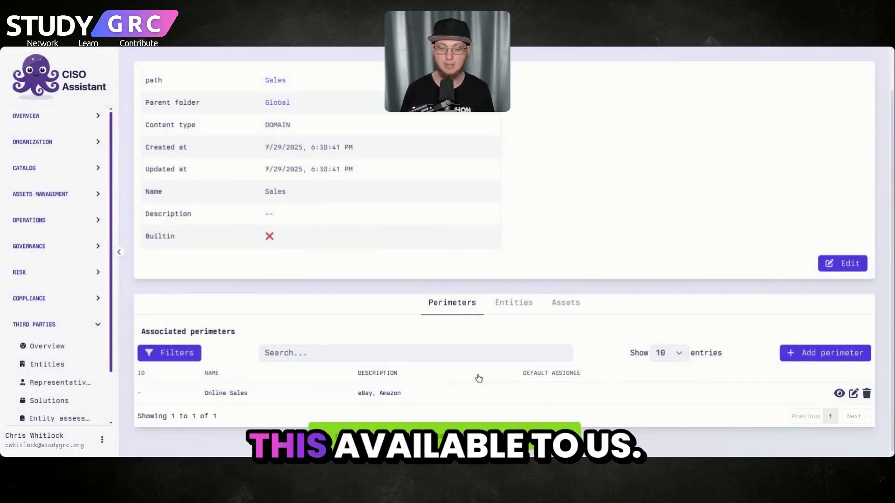
Open the Online Sales perimeter and review its risk assessments, entity assessments, campaigns and audits
{"action": "left_click", "coordinate": [383, 394]}
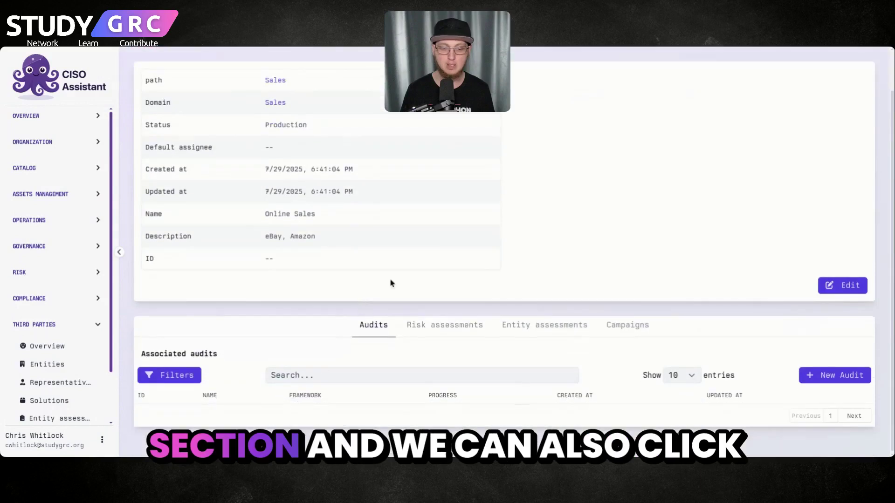
{"action": "scroll", "coordinate": [391, 283], "scroll_direction": "up", "scroll_amount": 1}
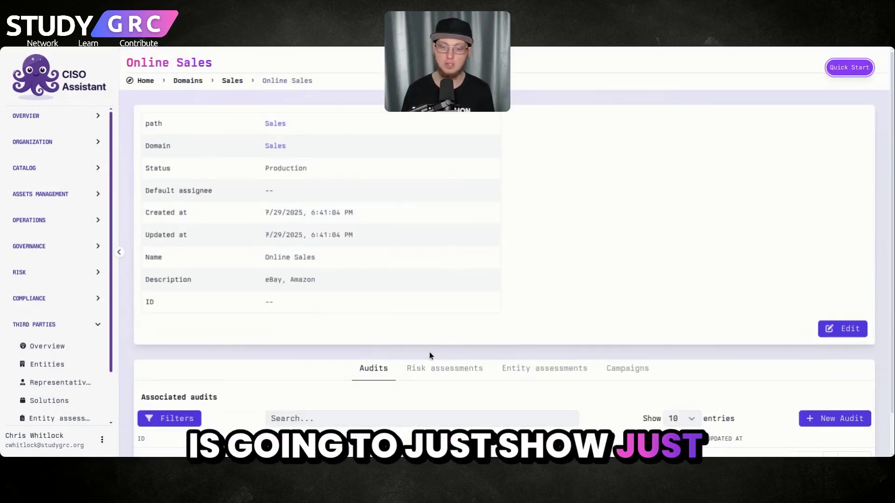
{"action": "scroll", "coordinate": [419, 340], "scroll_direction": "down", "scroll_amount": 1}
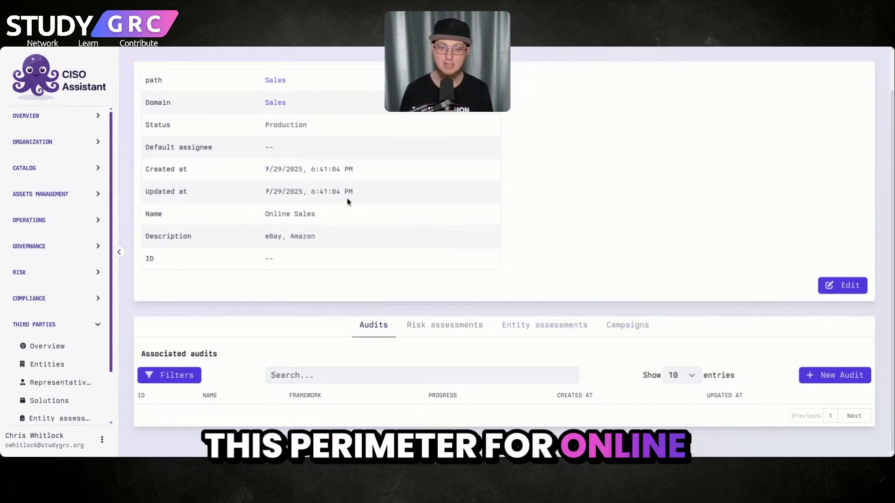
{"action": "triple_click", "coordinate": [331, 215]}
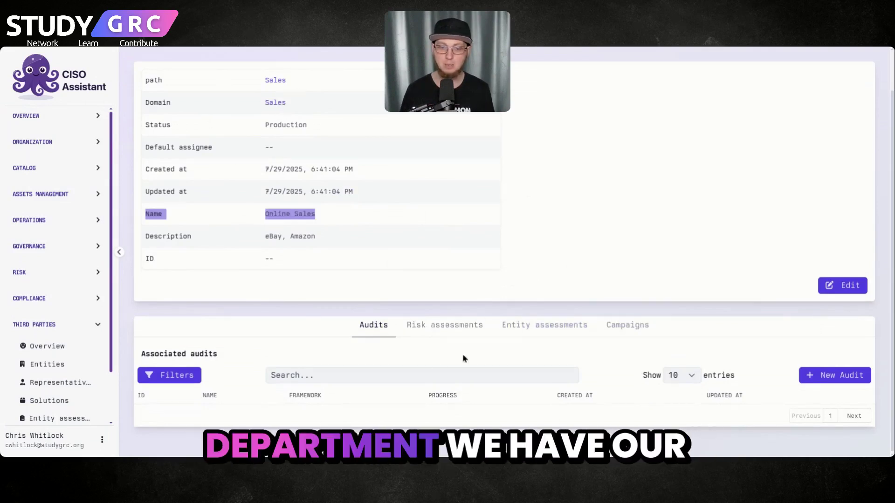
{"action": "left_click", "coordinate": [416, 326]}
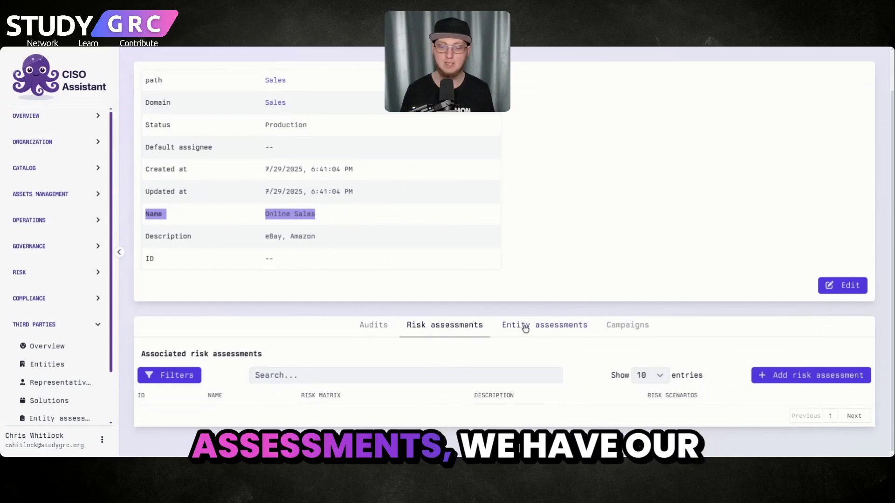
{"action": "left_click", "coordinate": [525, 328]}
{"action": "left_click", "coordinate": [638, 328]}
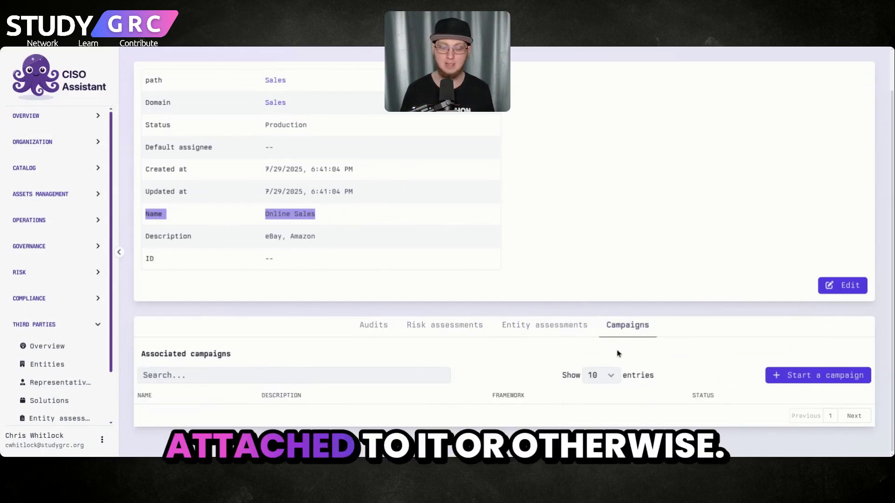
{"action": "left_click", "coordinate": [383, 333]}
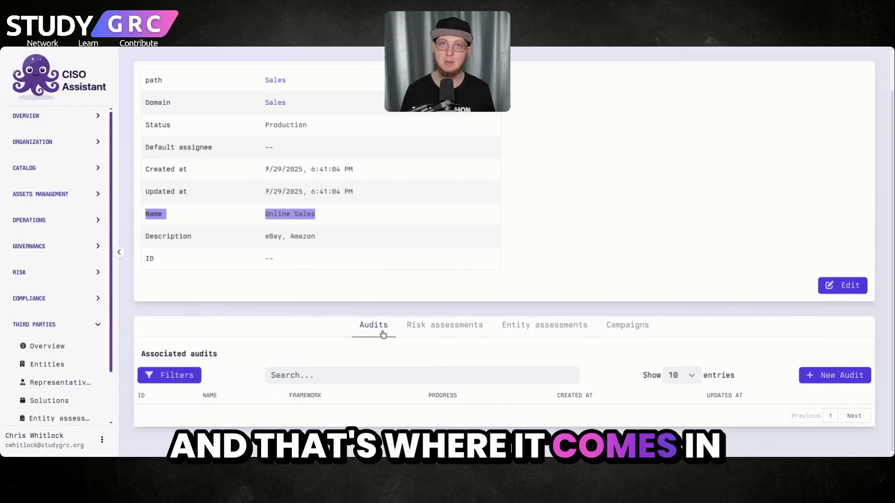